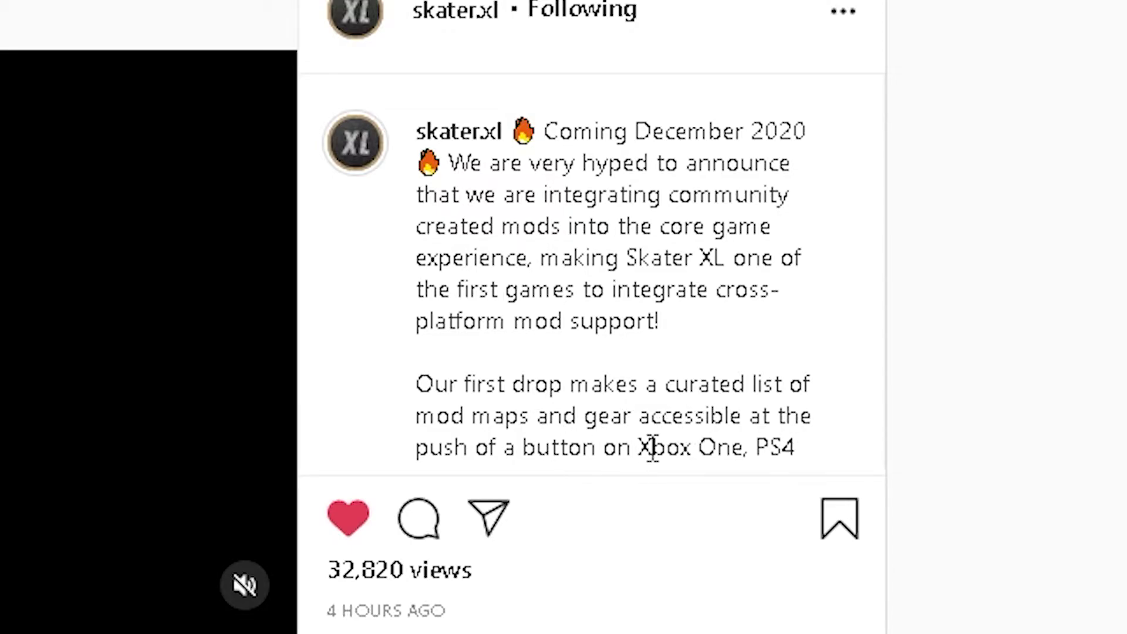
scroll(652, 448, down, 2)
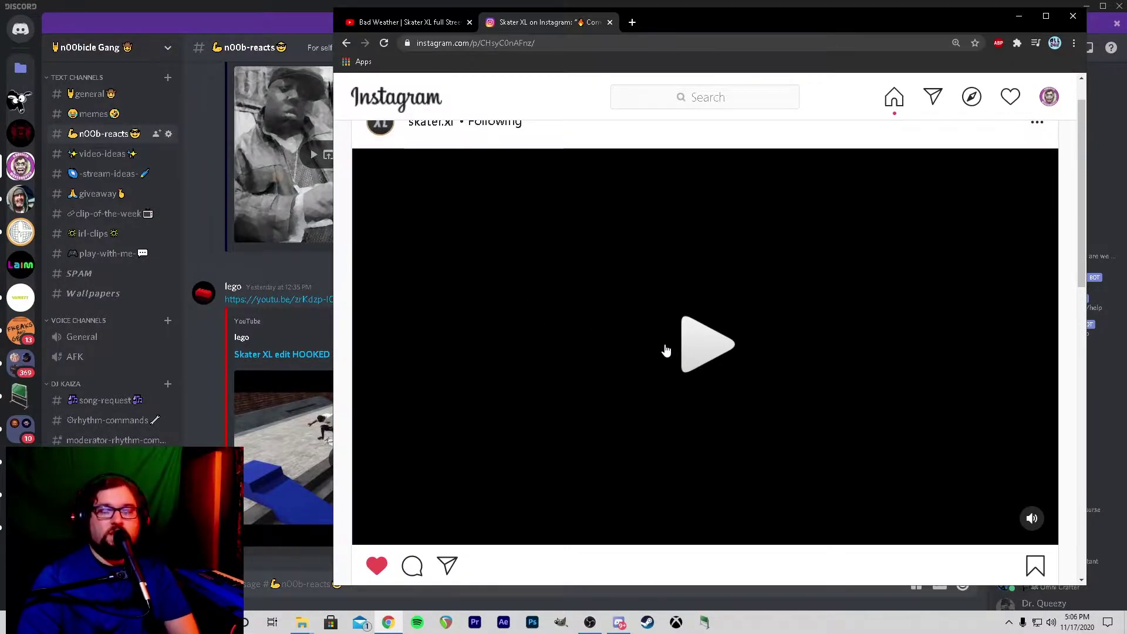
Step: Play the Skater XL trailer until its closing PS4, Xbox One and Steam card
click(714, 365)
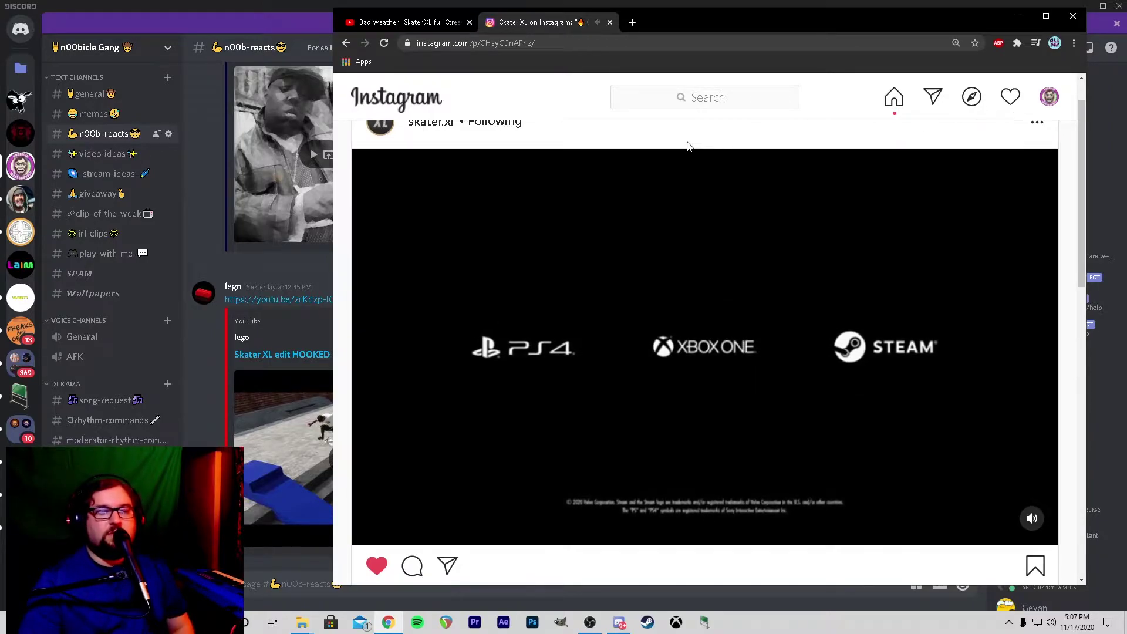
Step: Maximize the Chrome window with Super+Up so the Instagram post fills the screen
key(super+Up)
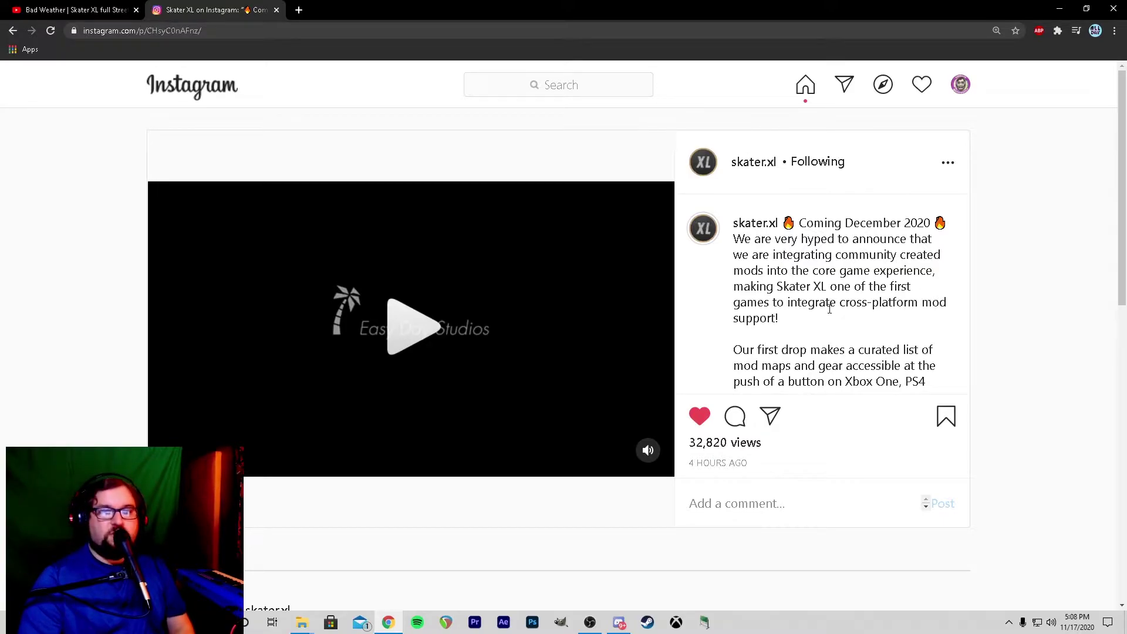
Step: Highlight the mod-support line, then the first-drop caption text through 'button on'
drag(860, 304, 931, 342)
click(888, 328)
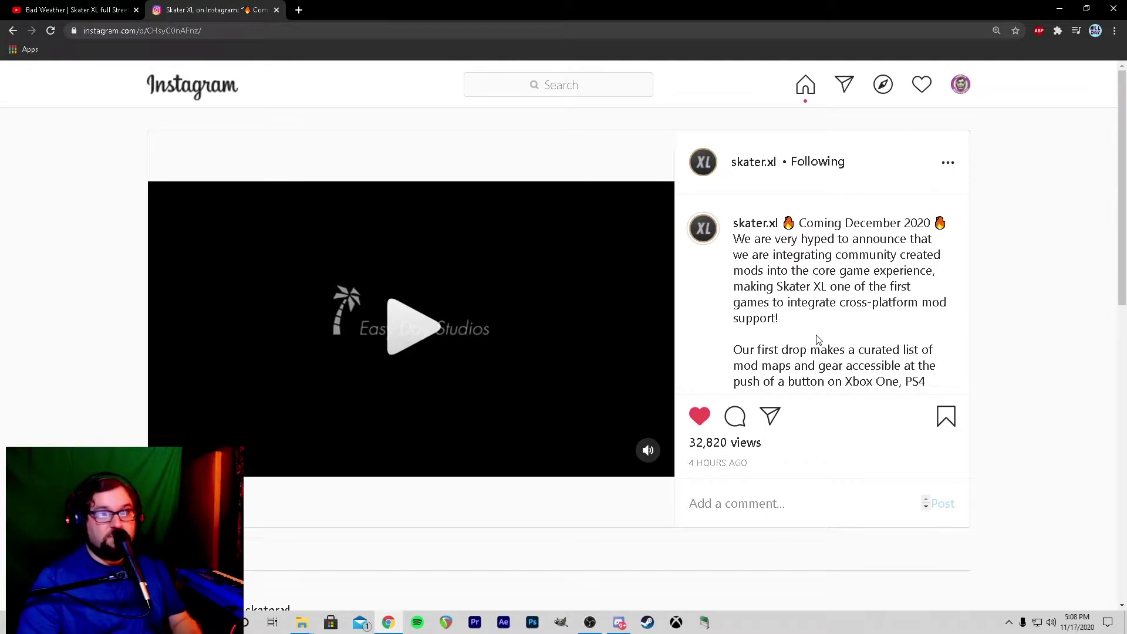
scroll(725, 239, down, 2)
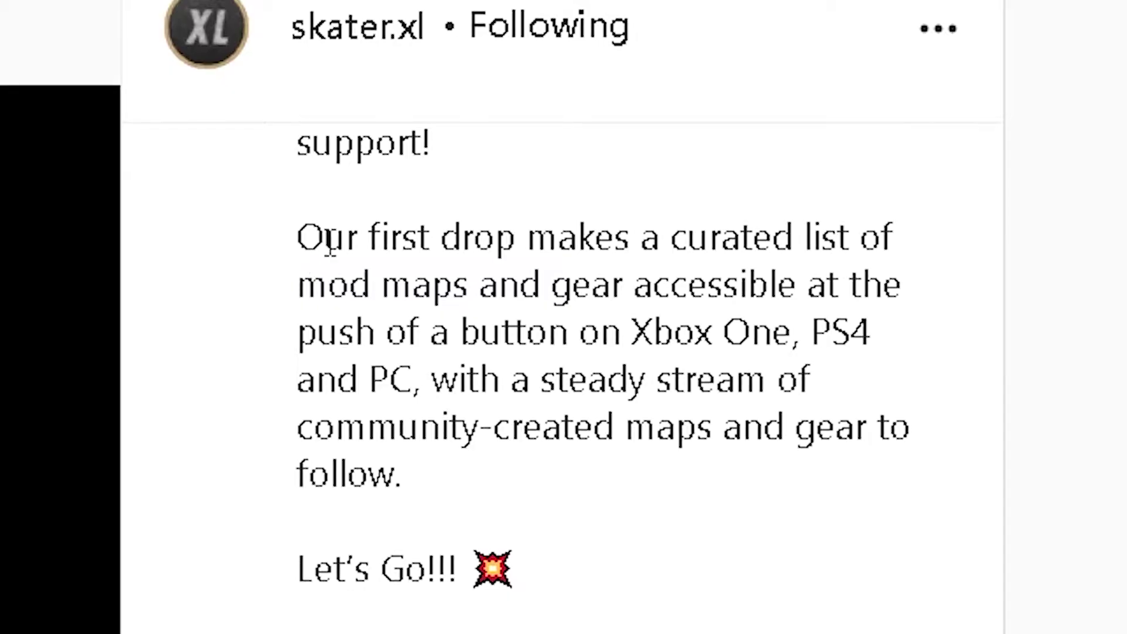
drag(734, 237, 888, 240)
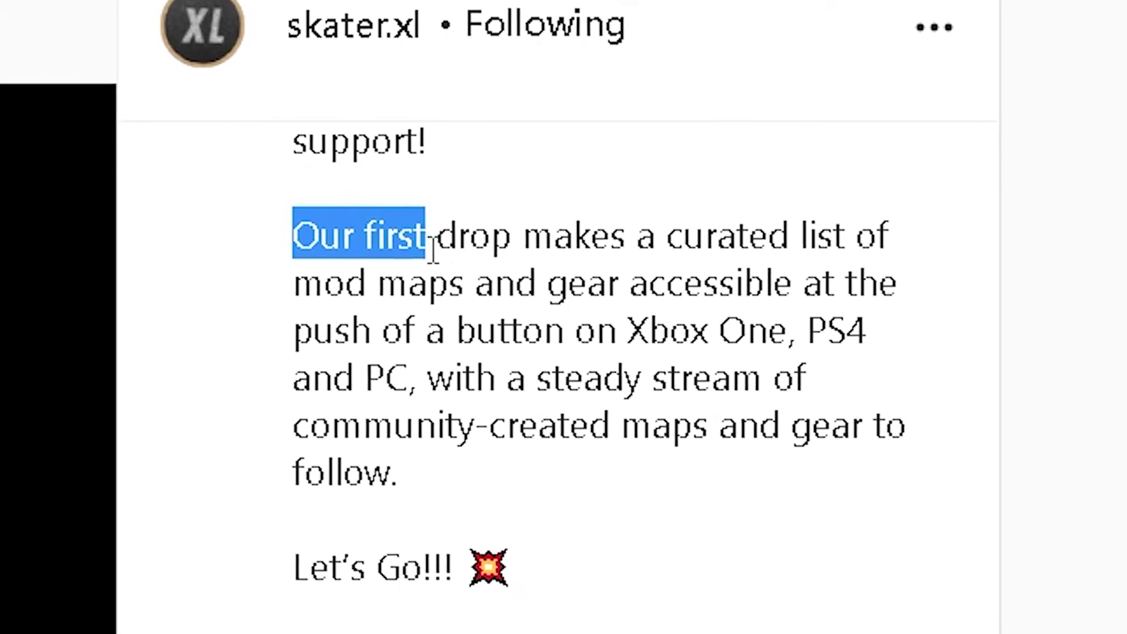
drag(746, 251, 891, 265)
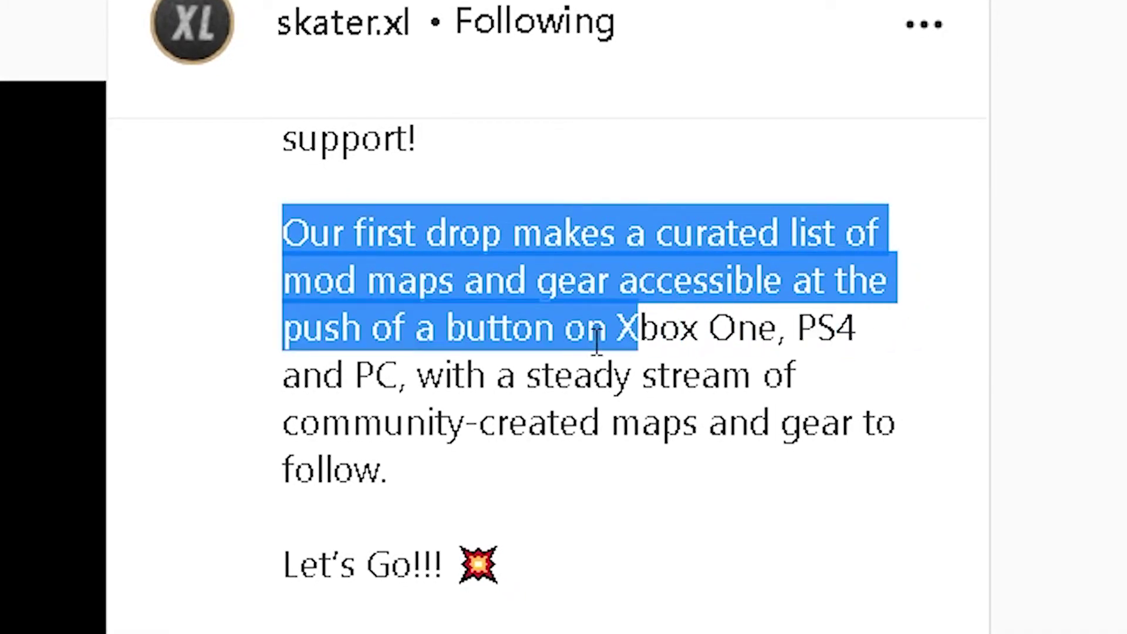
drag(914, 301, 843, 266)
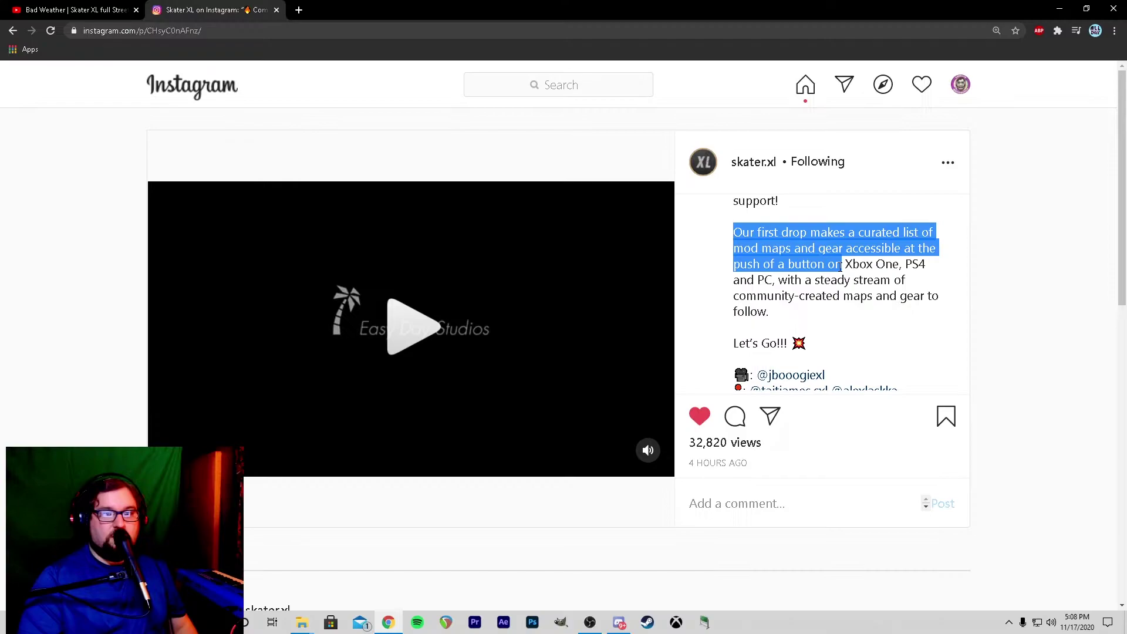
Step: Clear that selection and highlight the phrase 'curated list' in the caption
click(949, 289)
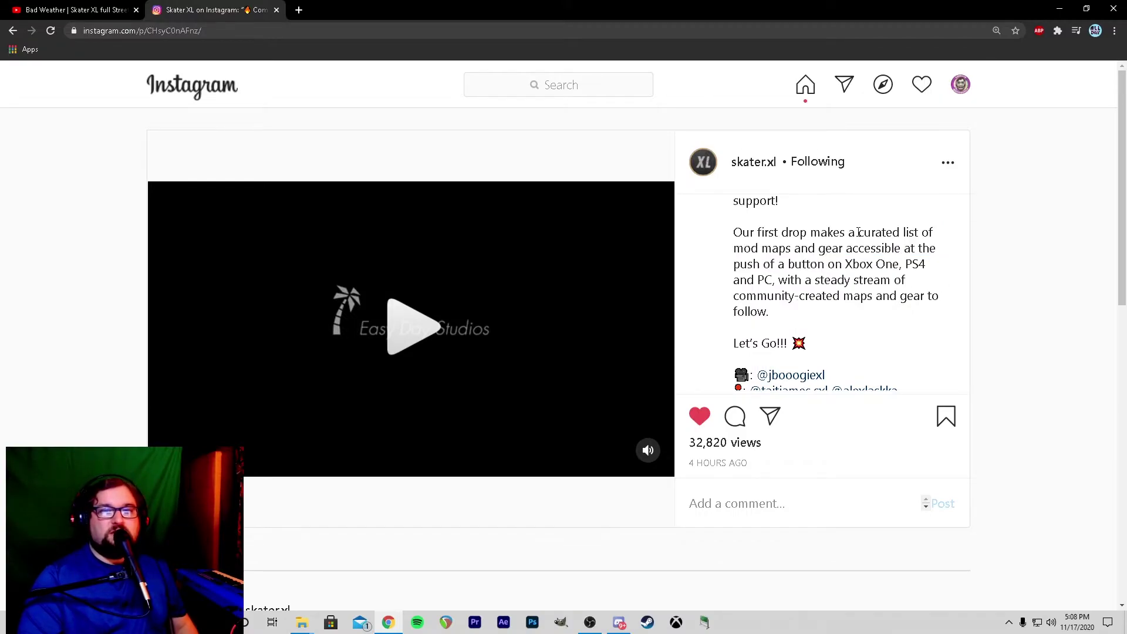
drag(858, 233, 916, 238)
drag(828, 247, 837, 245)
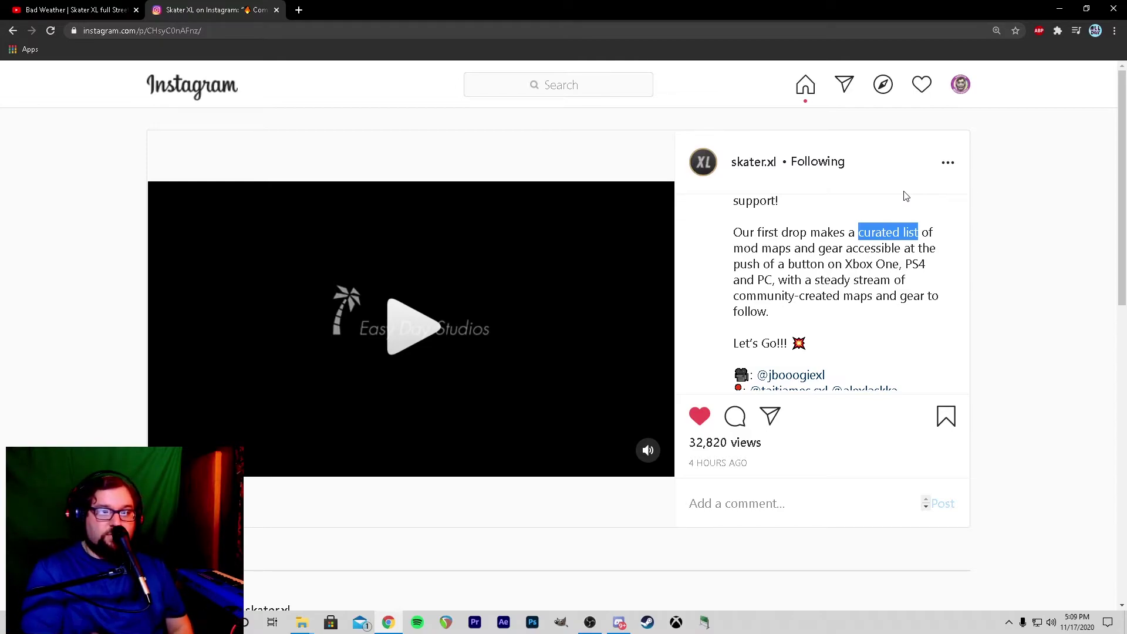
scroll(934, 220, up, 2)
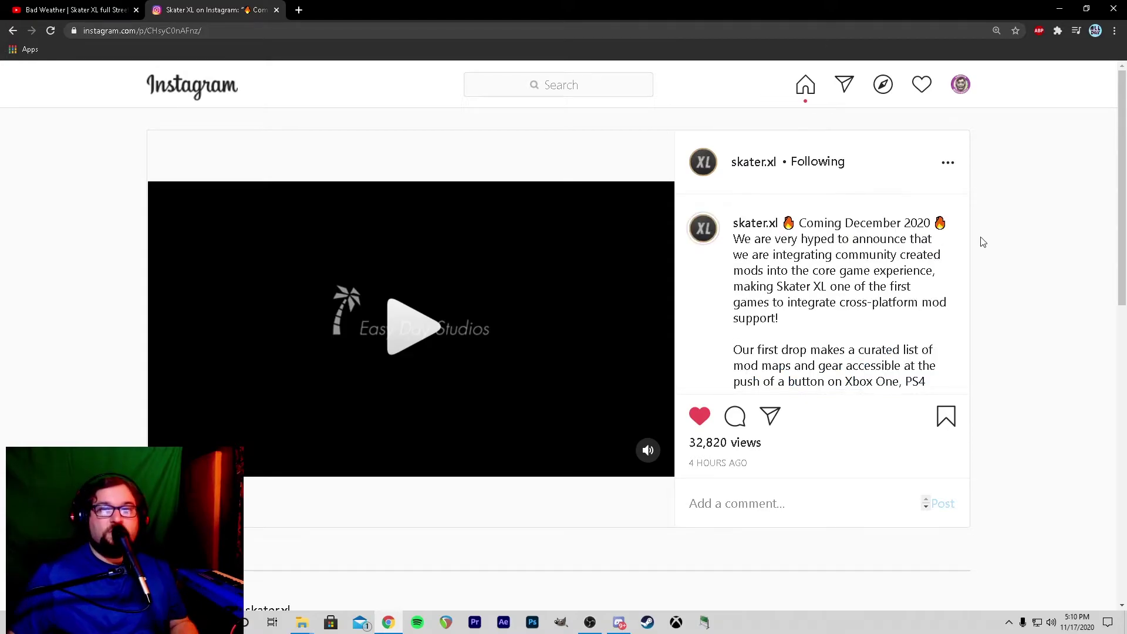